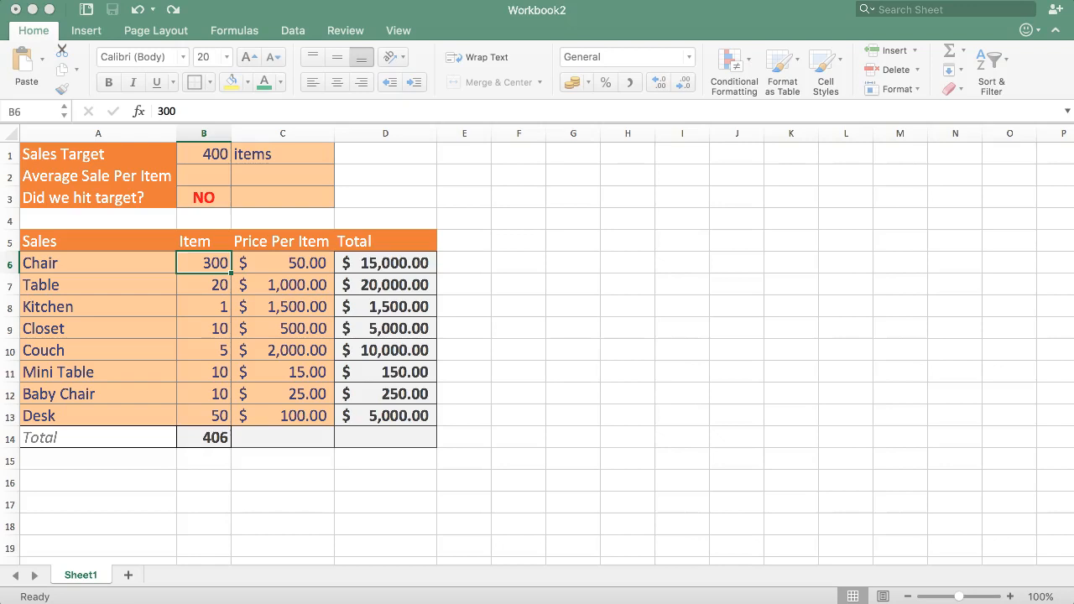
left_click(135, 295)
left_click(196, 260)
left_click_drag(196, 260, 201, 403)
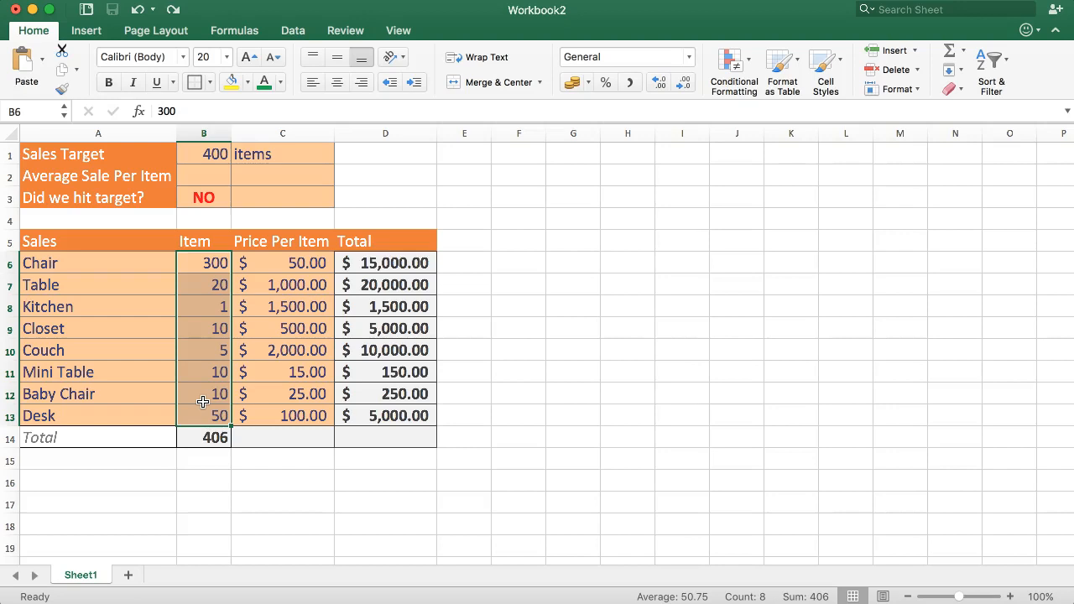
left_click(190, 240)
left_click(210, 263)
left_click(211, 307)
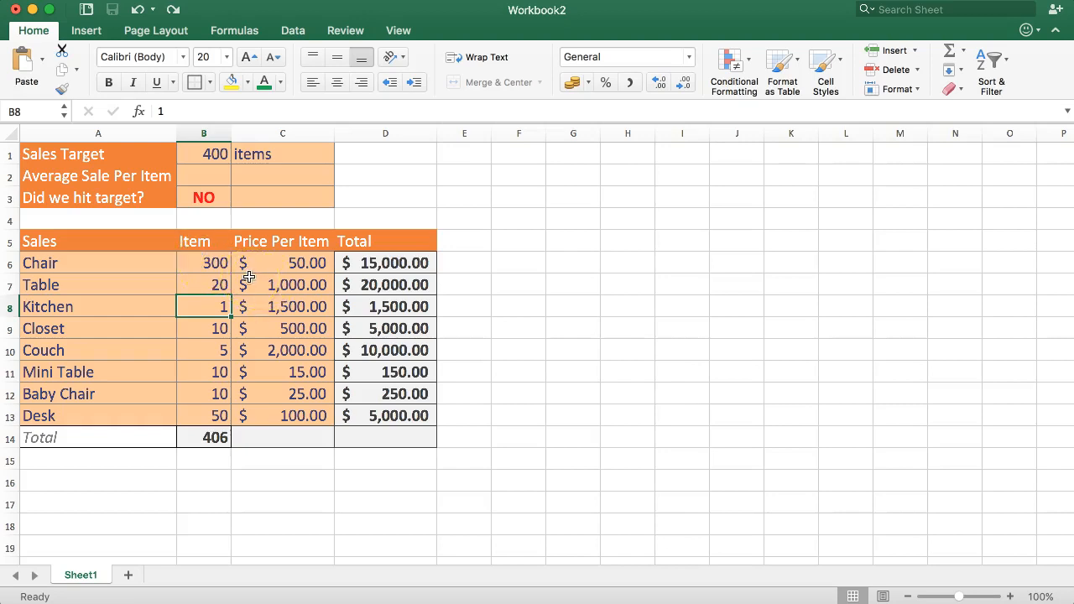
- Start a Greater Than highlight cells rule for the item quantities in B6:B13
left_click_drag(208, 263, 193, 421)
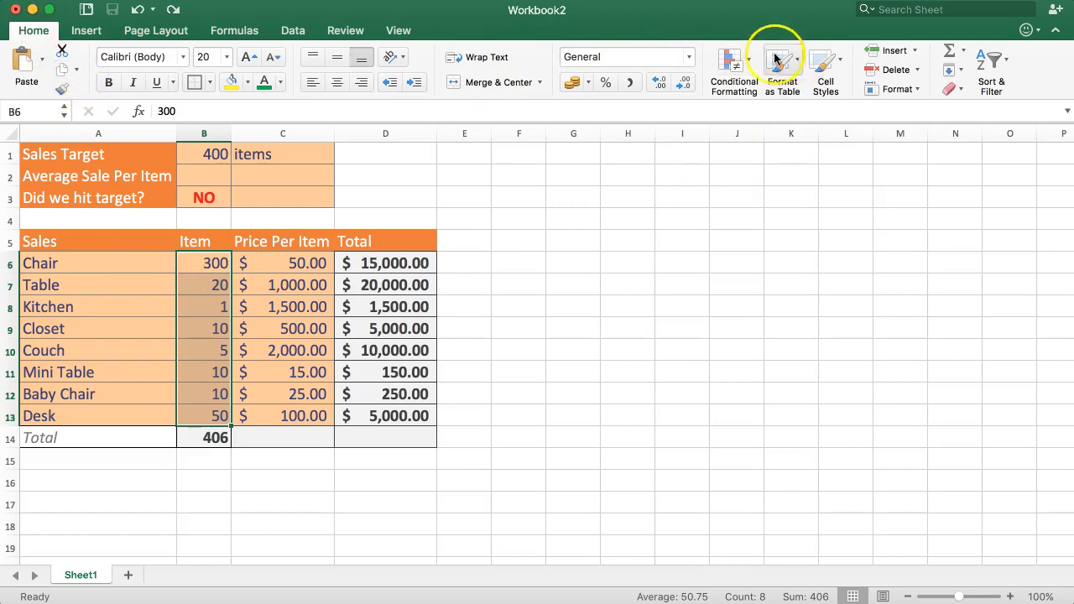
left_click(732, 66)
mouse_move(774, 97)
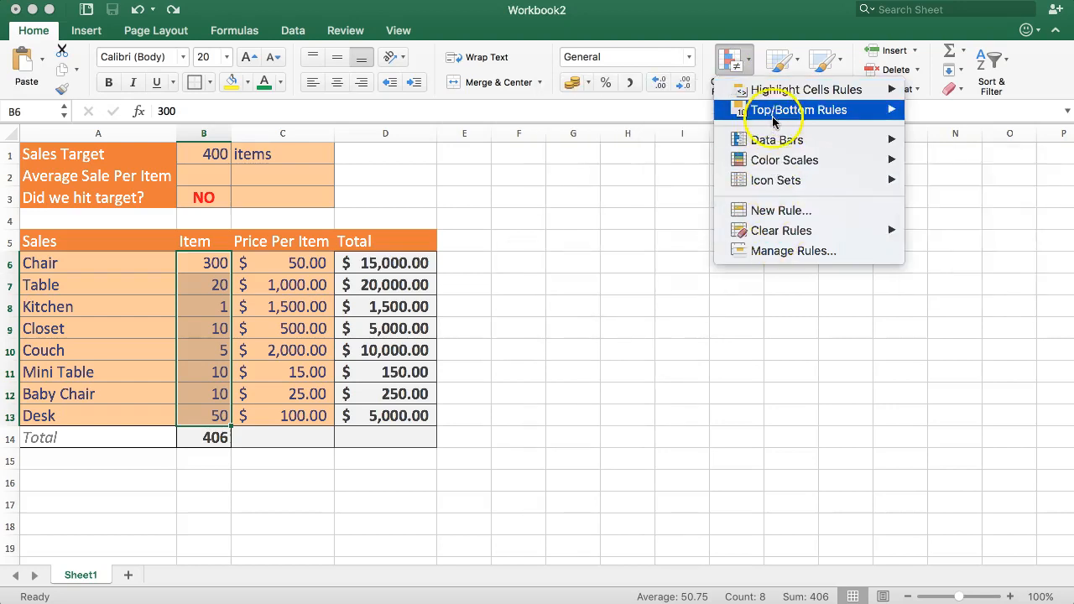
left_click(775, 99)
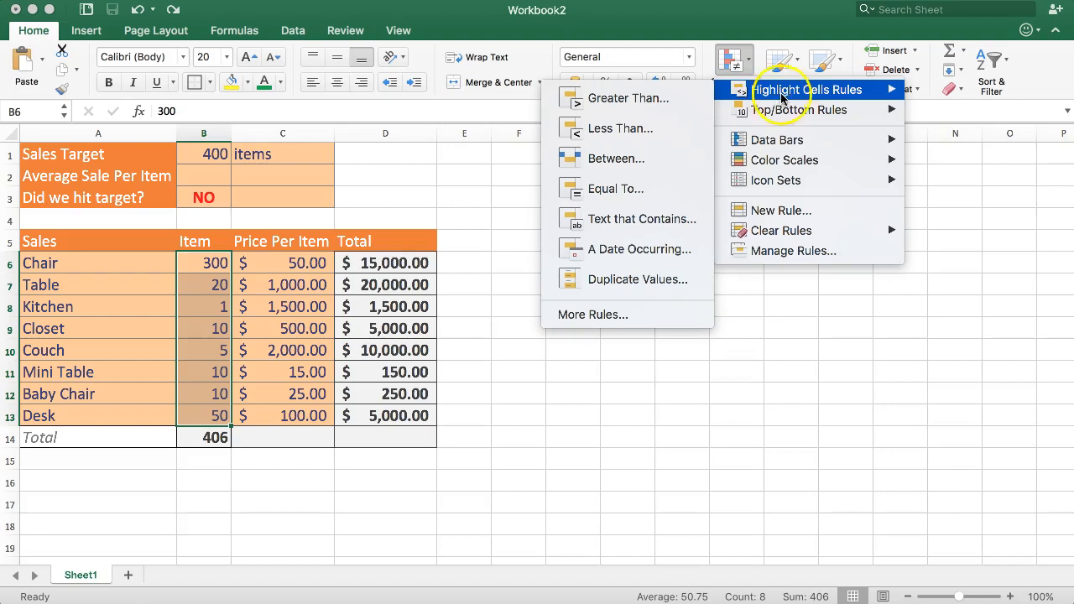
left_click(688, 99)
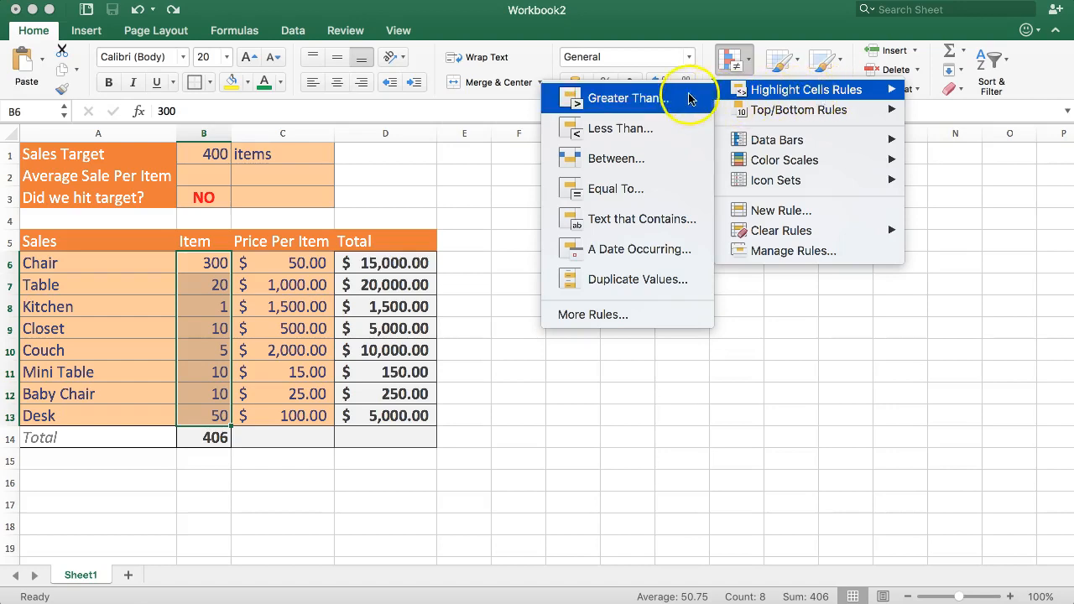
left_click(621, 99)
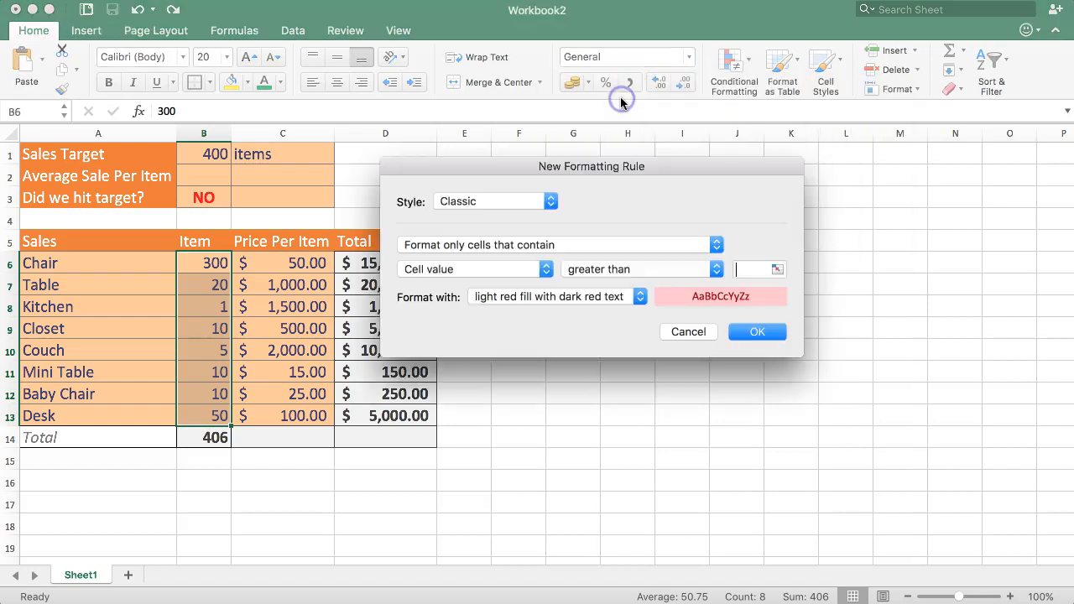
- Change the rule to format only top or bottom ranked values and set it to Top 1
left_click(526, 203)
left_click(632, 206)
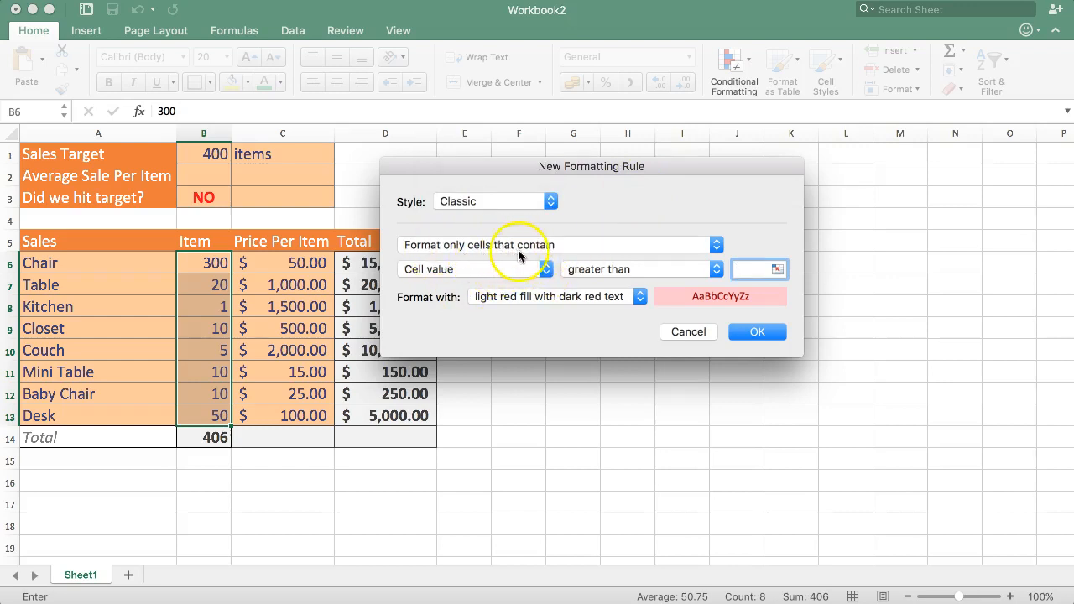
left_click(591, 246)
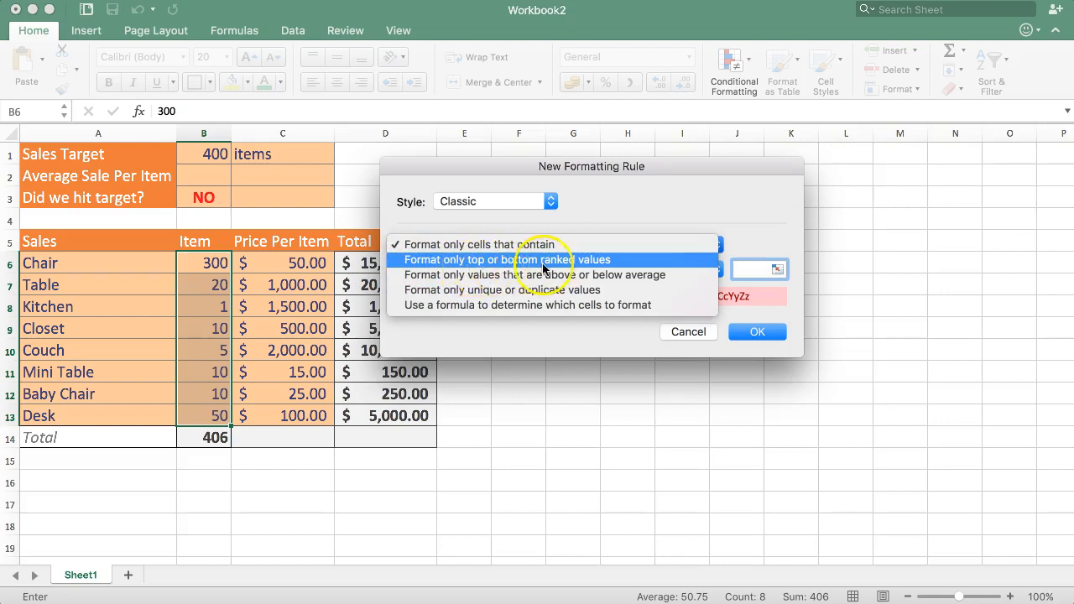
left_click(585, 261)
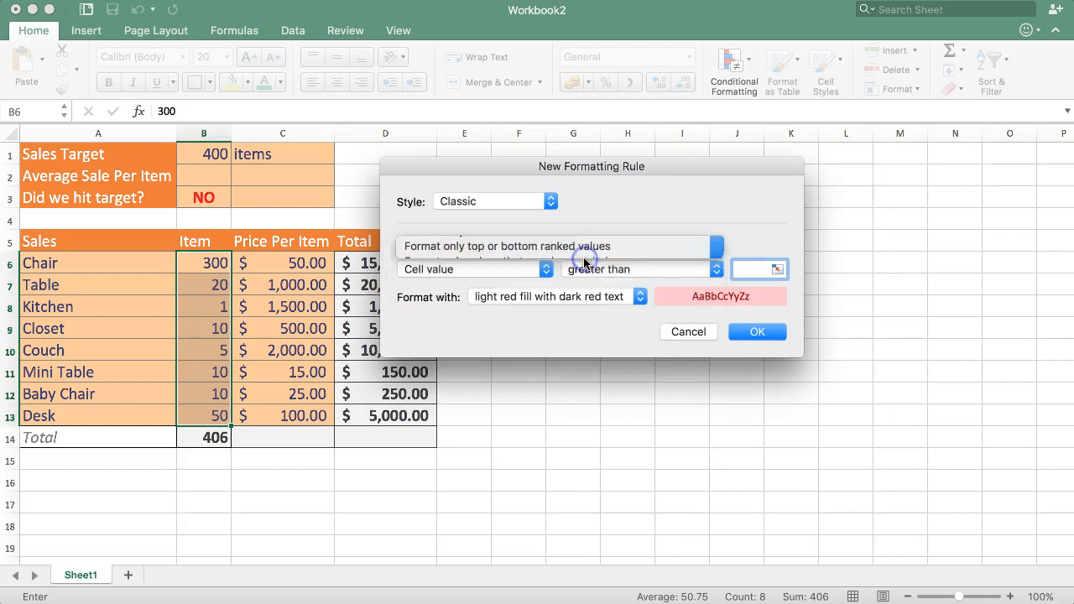
left_click(449, 273)
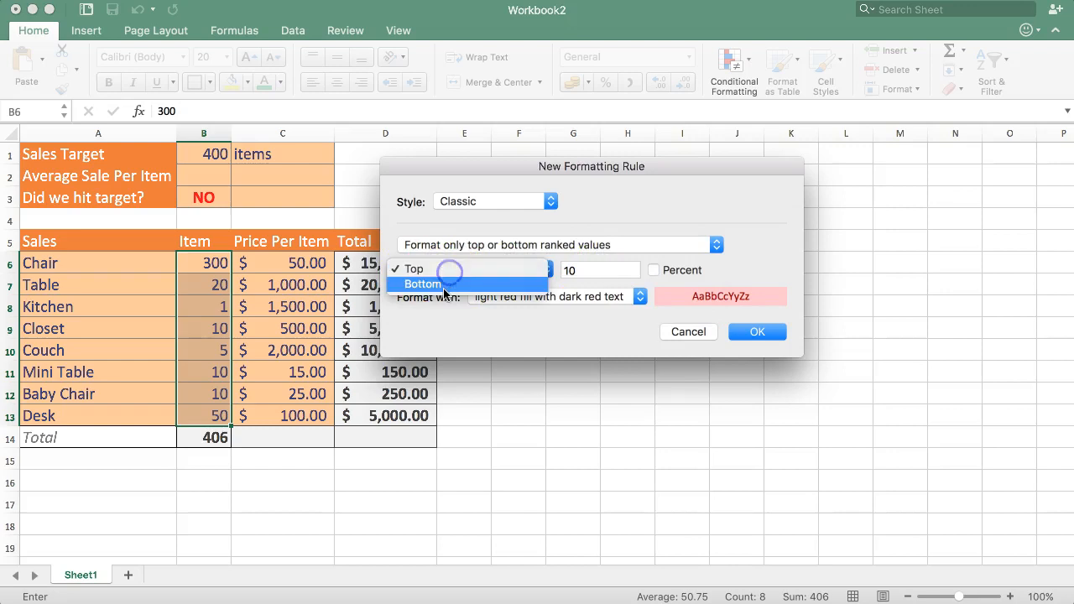
left_click(453, 269)
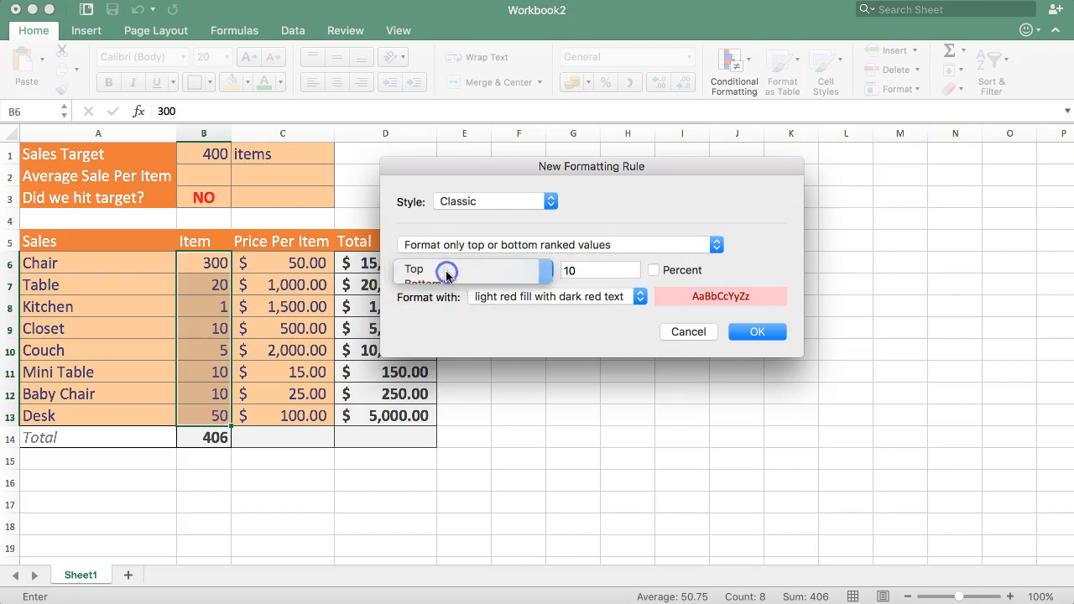
left_click(653, 270)
double_click(587, 269)
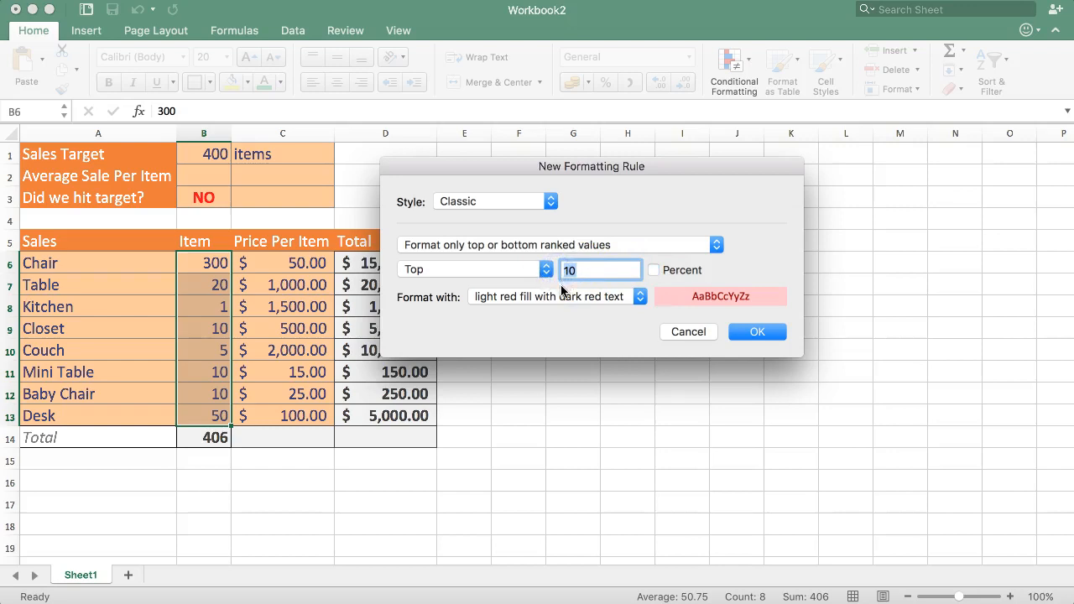
type("1")
- Give the top-value rule a green fill with dark green text and apply it
left_click(579, 301)
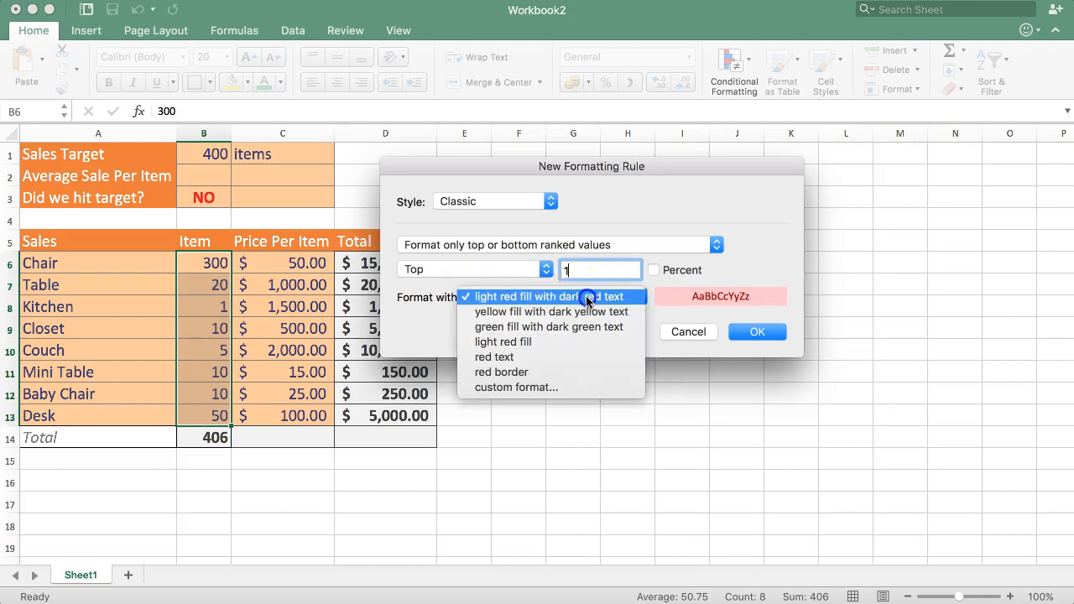
left_click(555, 327)
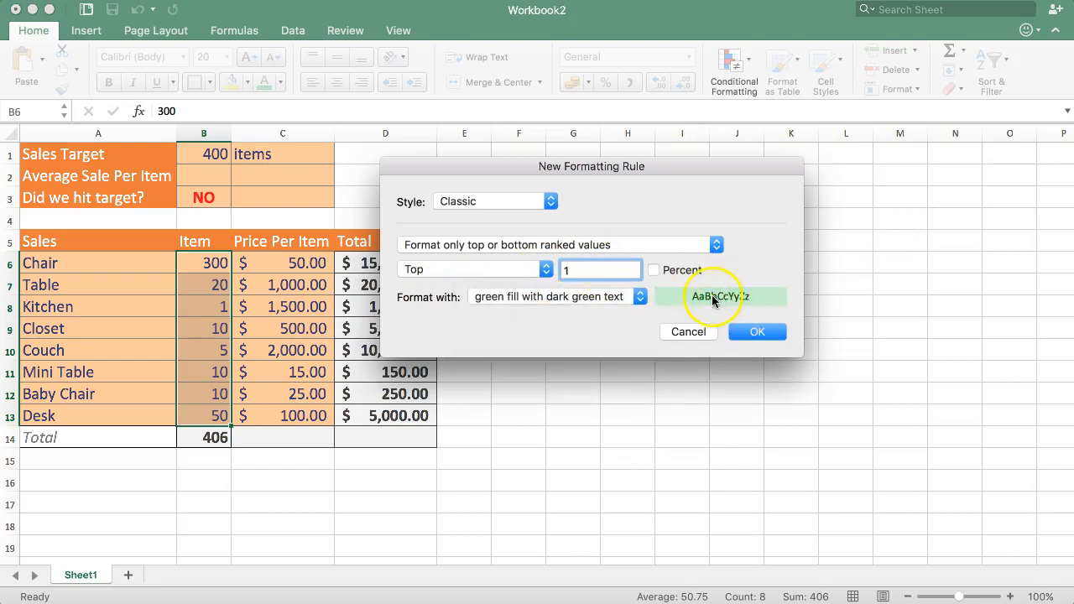
left_click(641, 297)
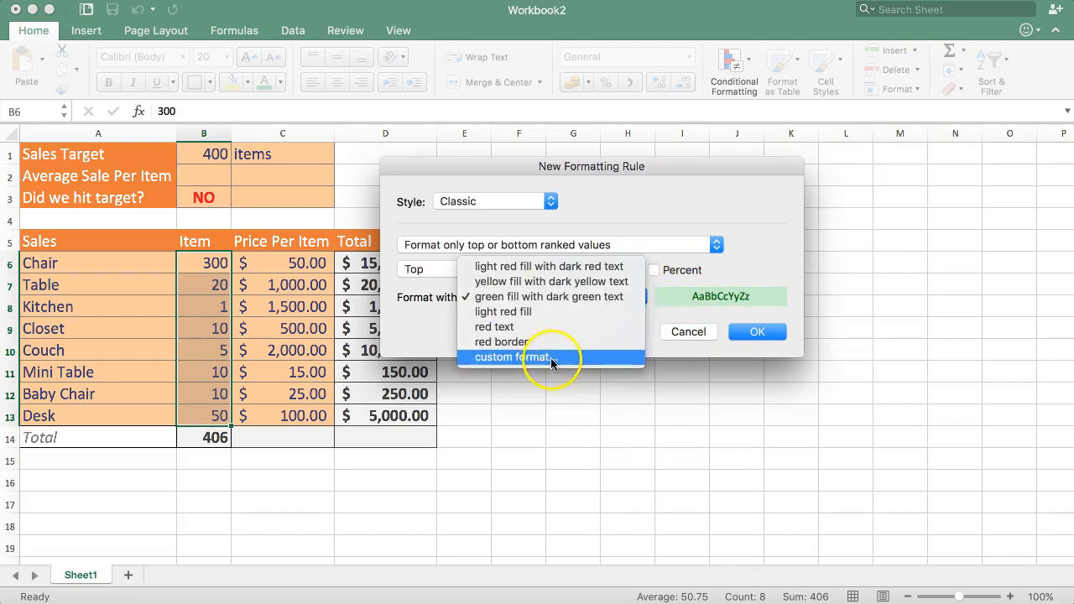
left_click(658, 285)
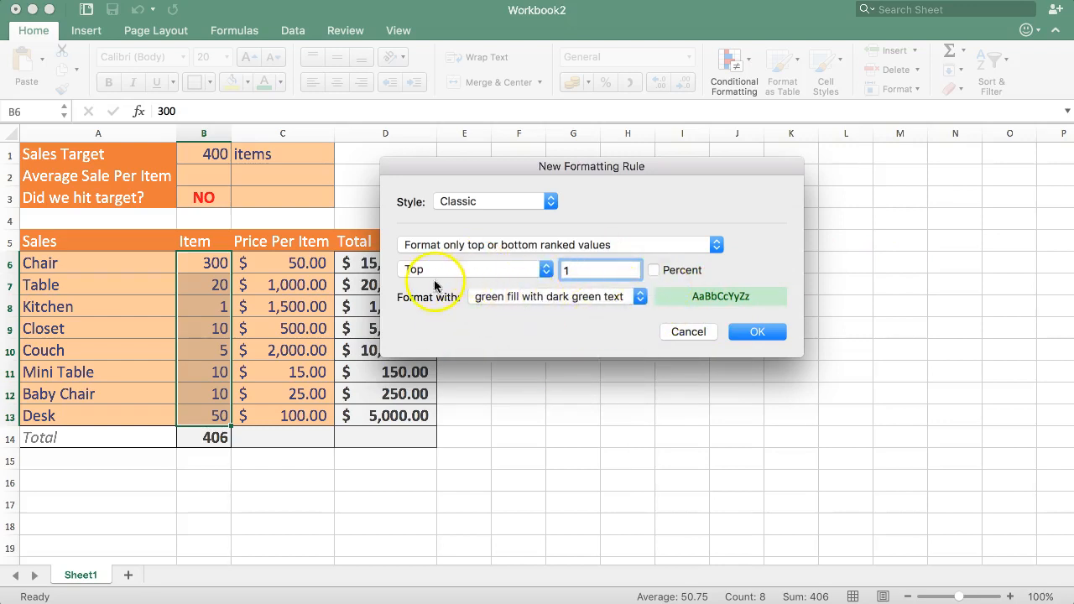
left_click(754, 333)
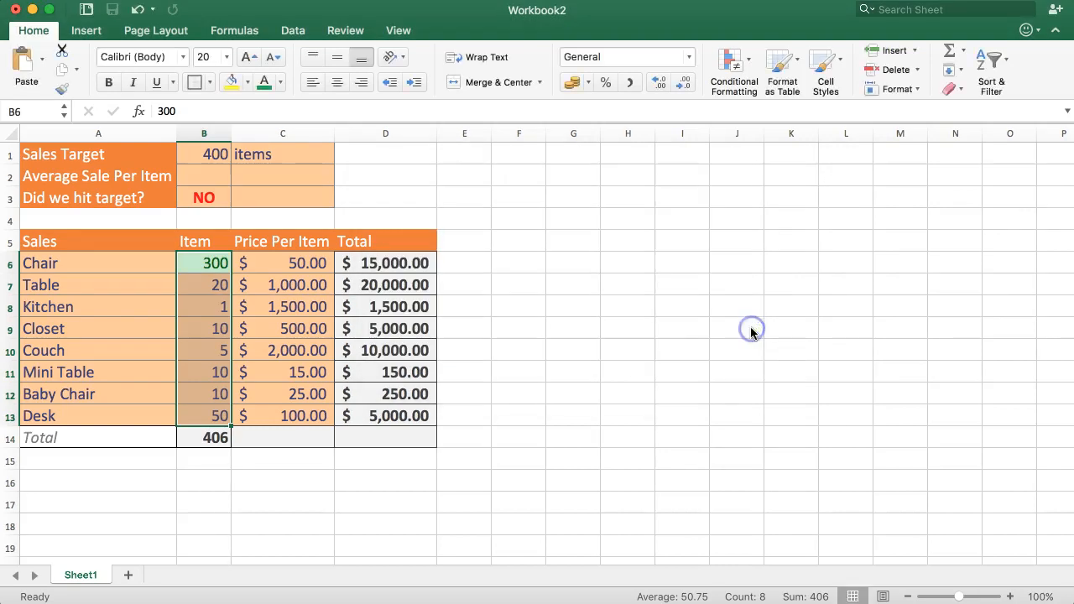
- Start another highlight rule for B6:B13 from Less Than and change it to format only top or bottom ranked values
left_click(189, 372)
left_click_drag(216, 263, 220, 419)
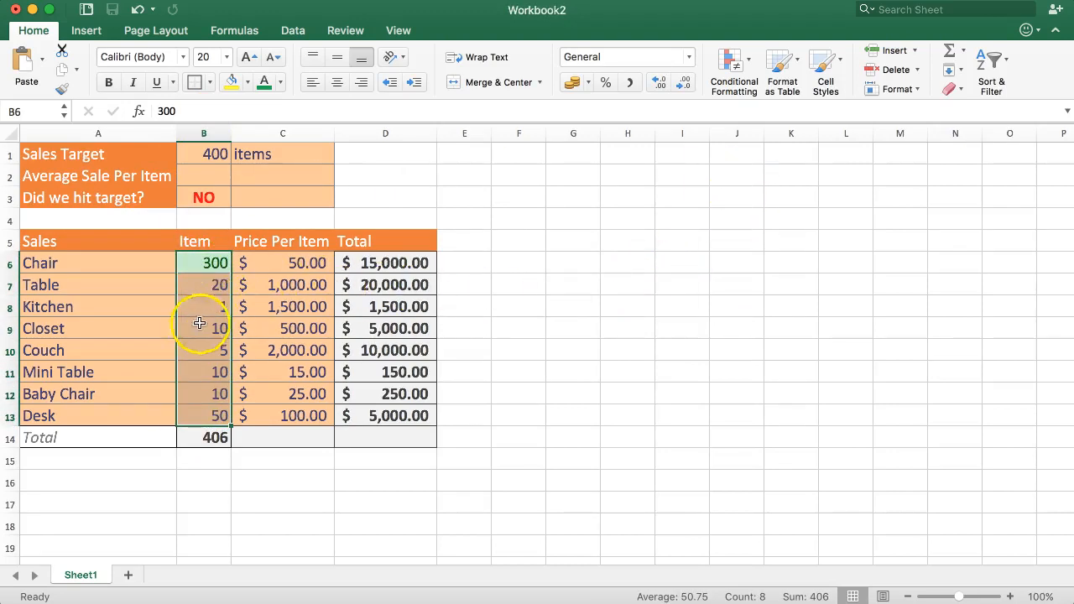
left_click(724, 74)
mouse_move(777, 92)
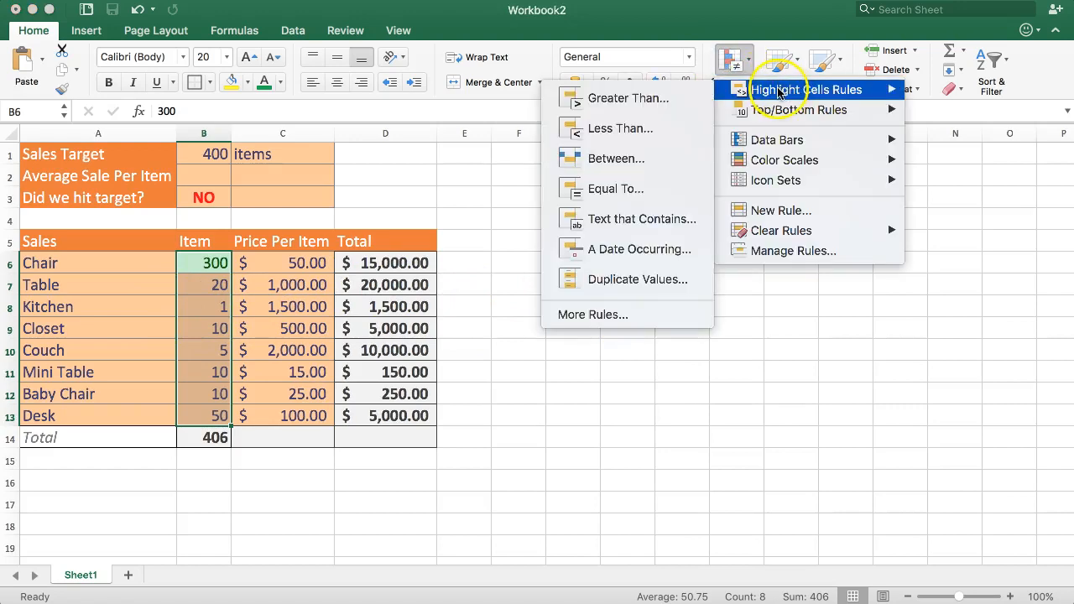
left_click(610, 133)
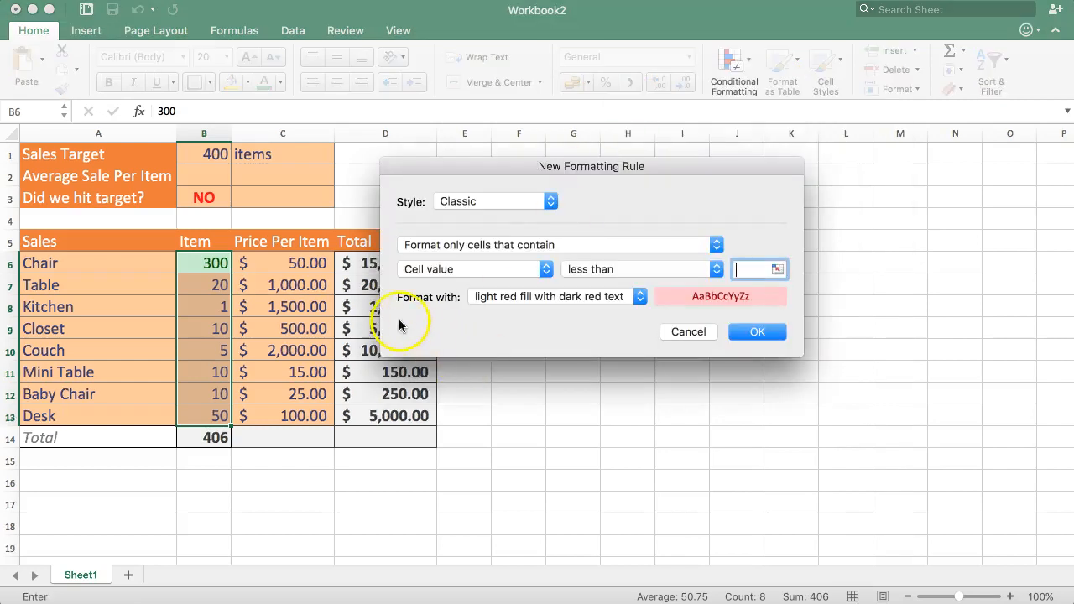
left_click(513, 244)
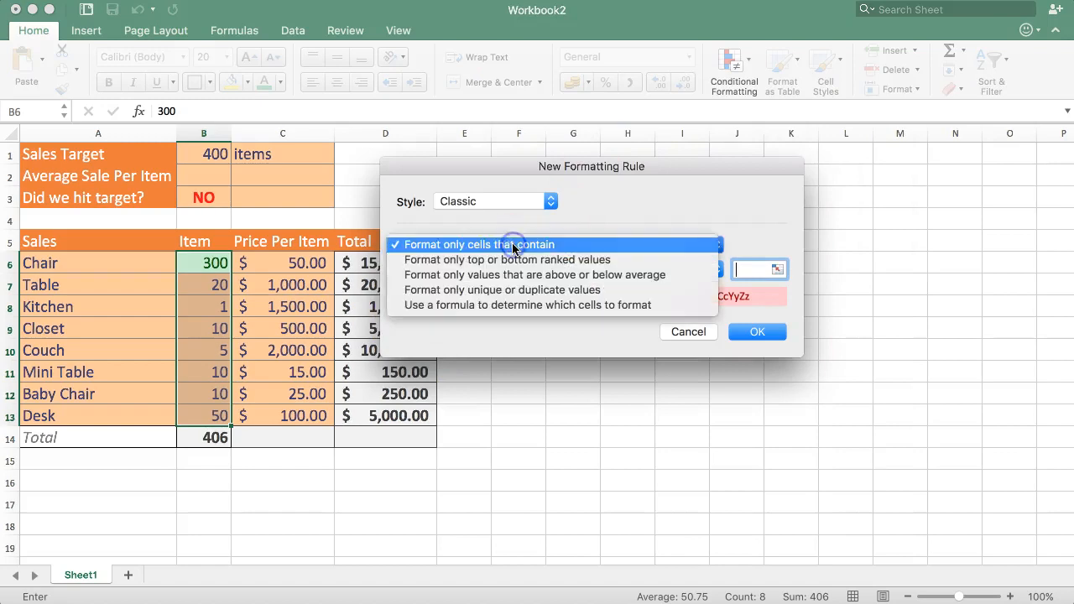
left_click(484, 260)
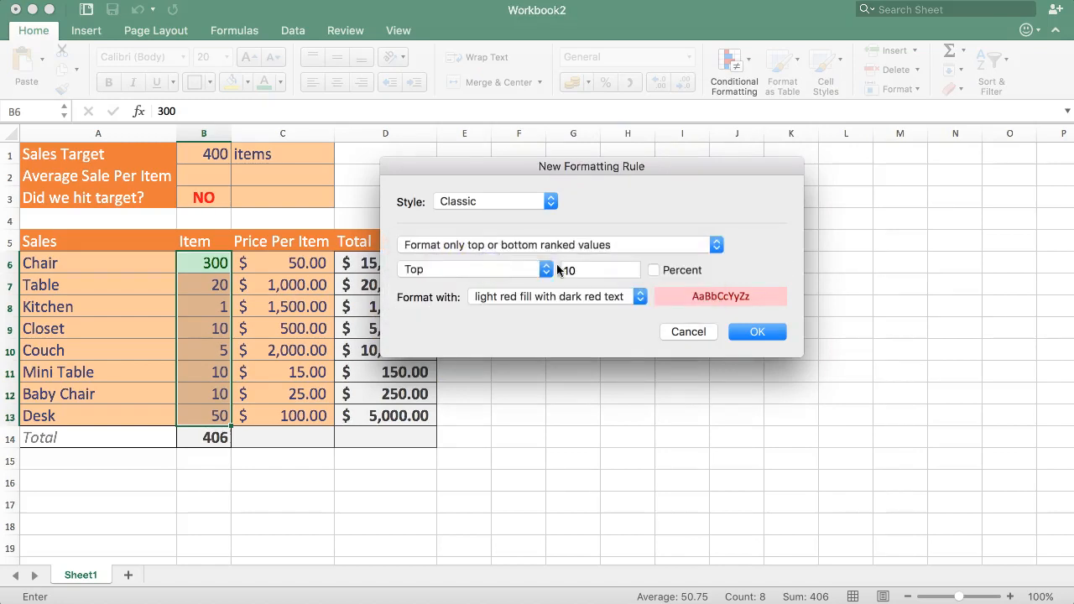
- Set the new rule to Bottom 1 with light red fill with dark red text and apply it
left_click(461, 268)
left_click(445, 284)
double_click(582, 270)
type("1")
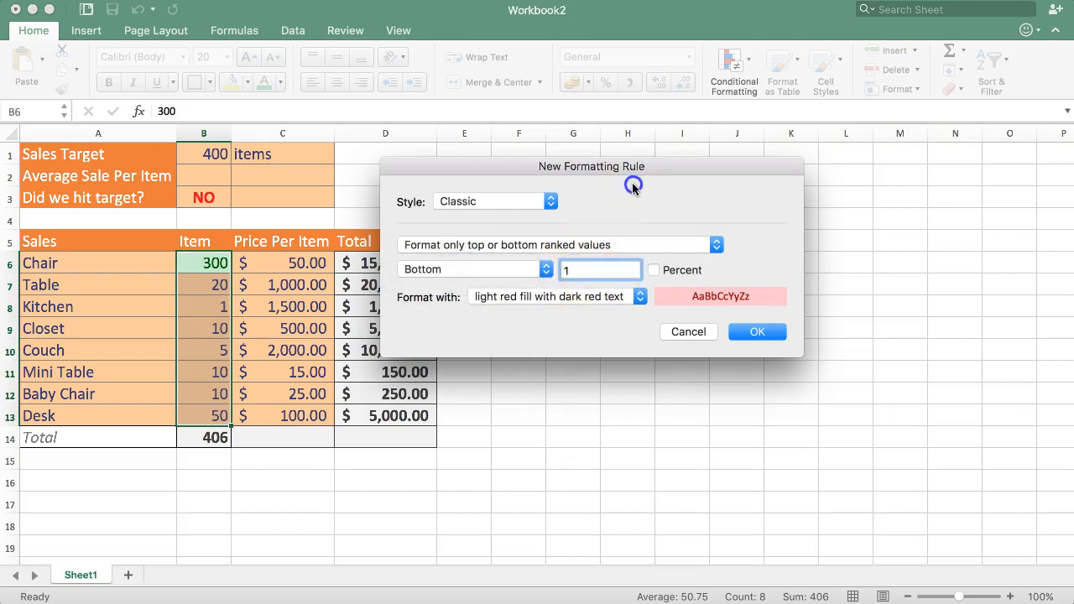
left_click(576, 298)
left_click(576, 298)
left_click(755, 333)
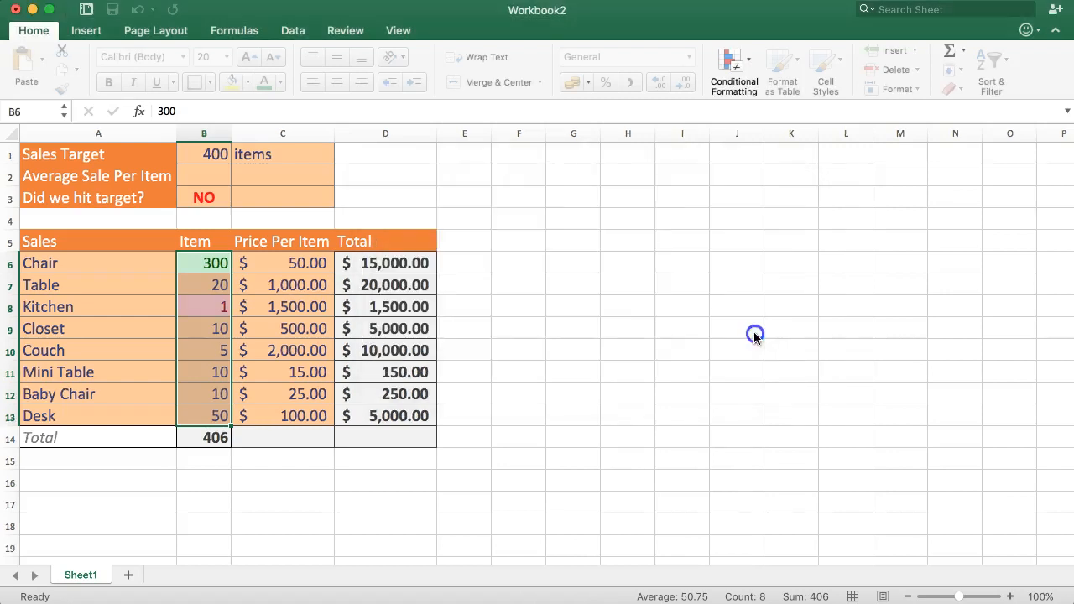
left_click(624, 342)
left_click(222, 325)
left_click(205, 283)
left_click(181, 309)
left_click(196, 349)
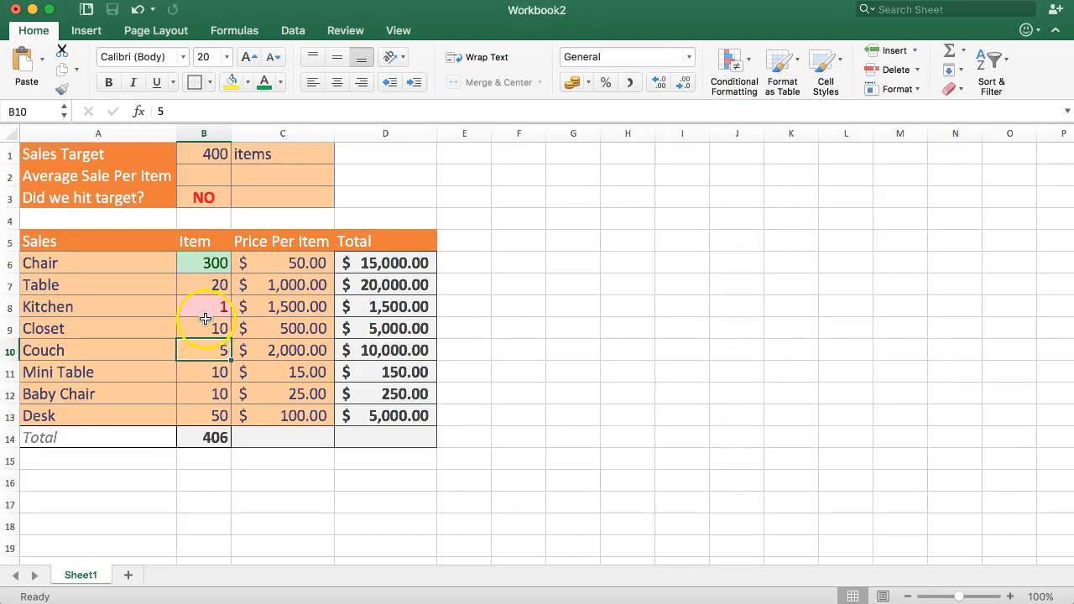
- Set the Chair item quantity in B6 to 1 and check the highlighted cells in the Item column
double_click(208, 260)
left_click_drag(204, 262, 232, 259)
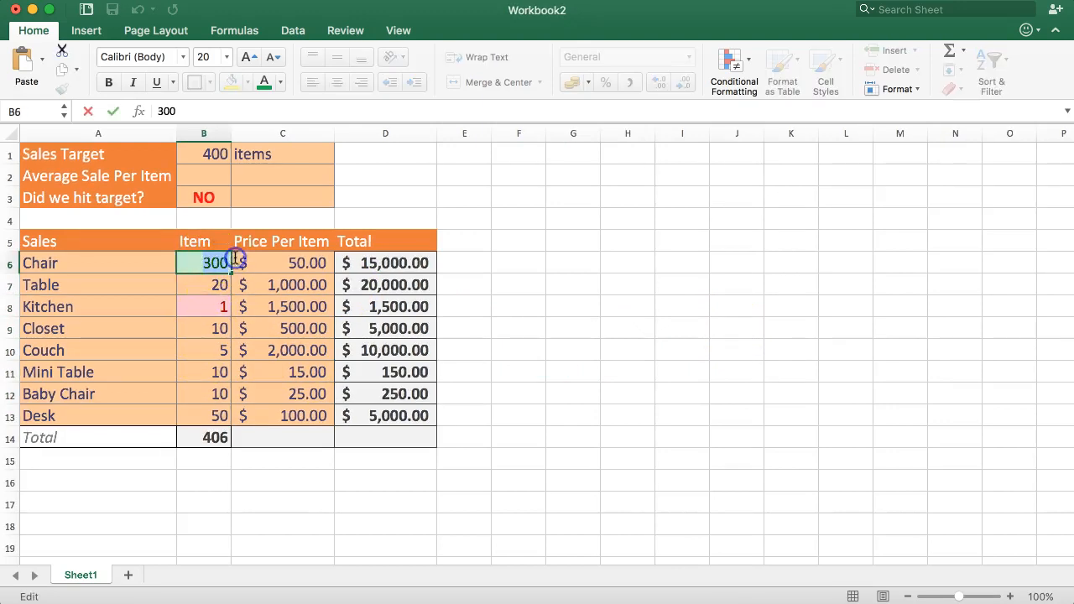
type("1")
key("Return")
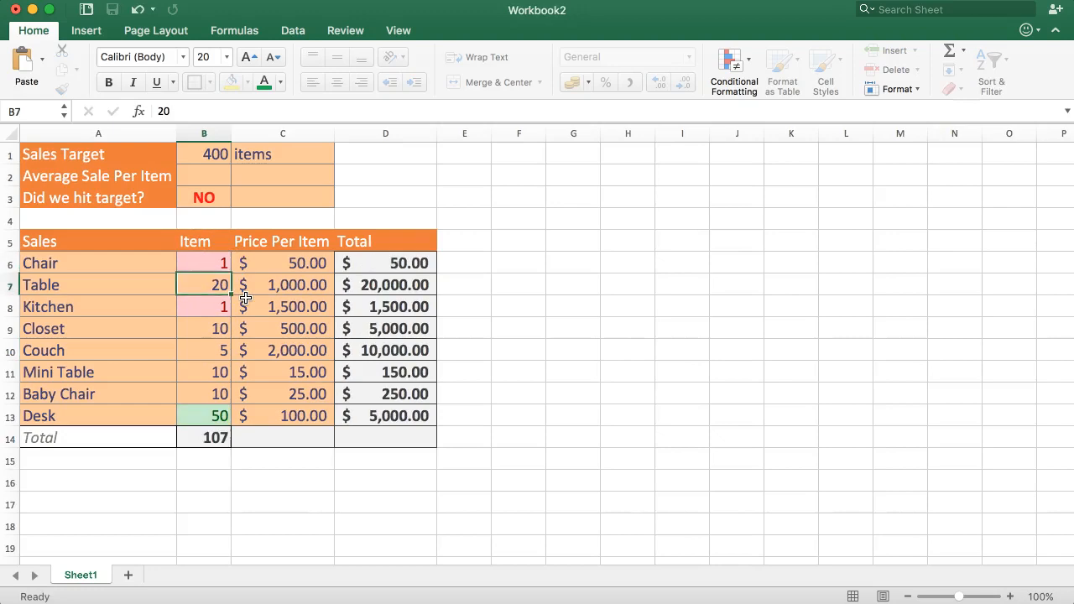
left_click(204, 261)
left_click(202, 304)
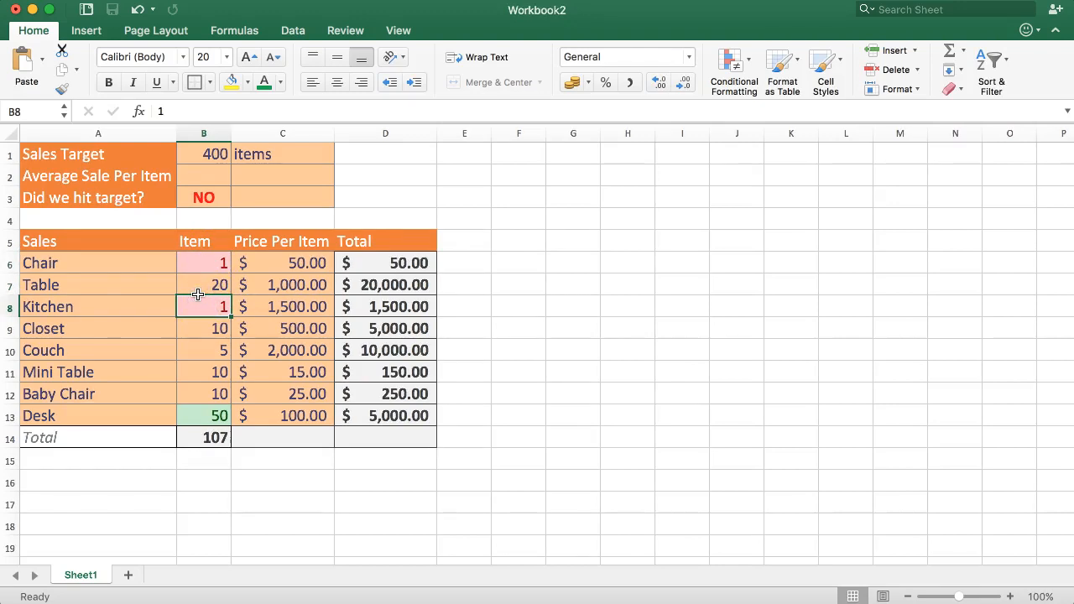
left_click(195, 414)
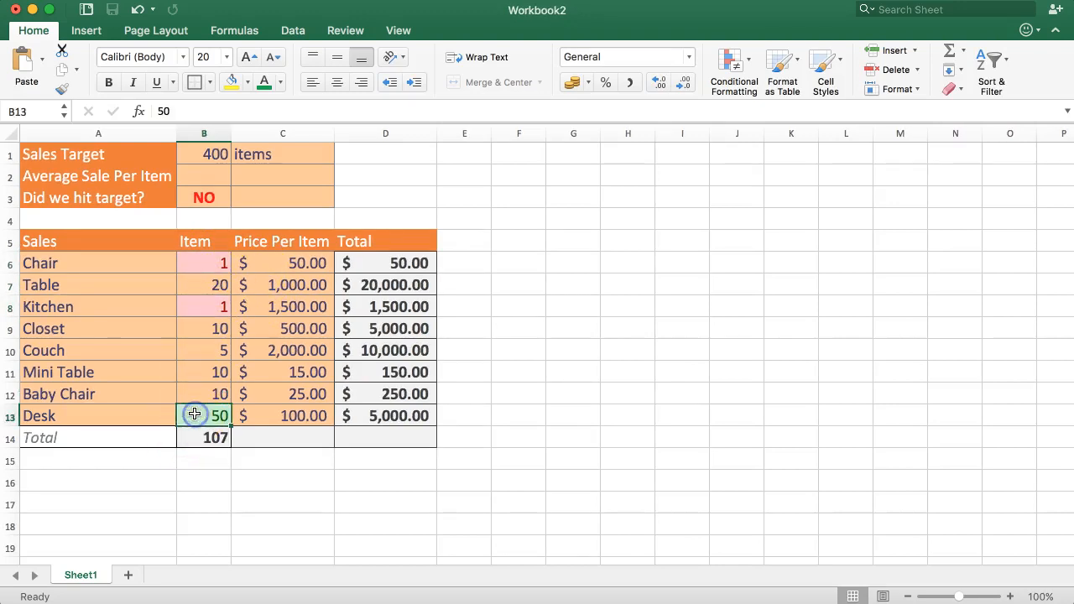